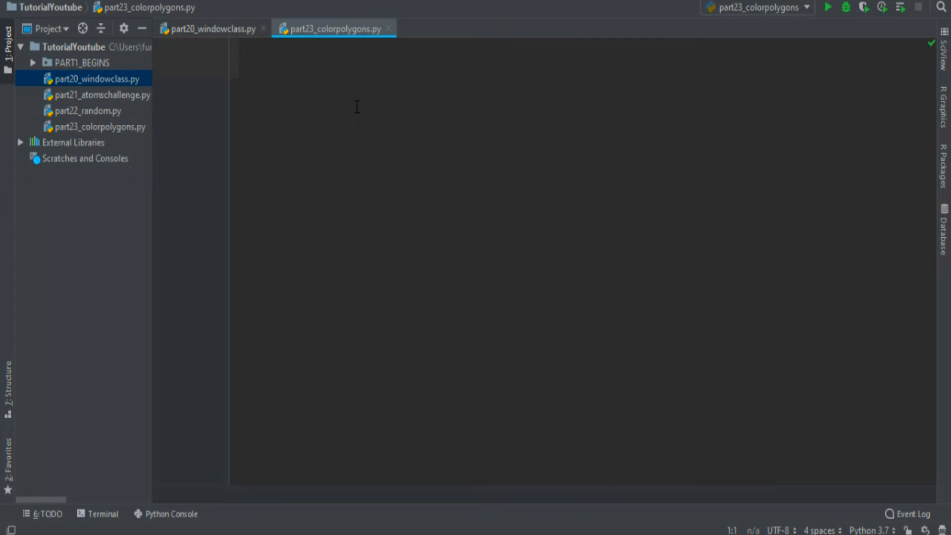
# Run the script to see the diamond outline, then close the TEST window.
pyautogui.click(214, 28)
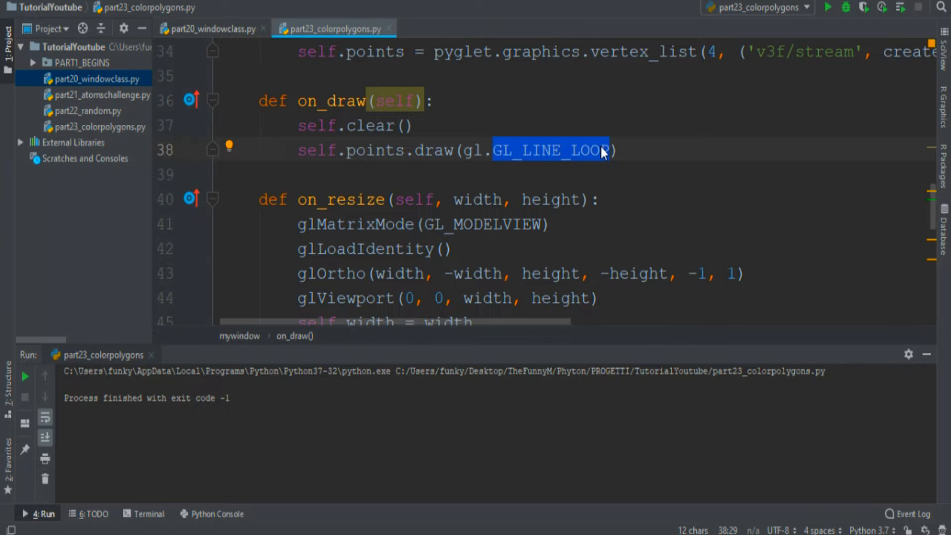
pyautogui.hotkey('shift', 'F10')
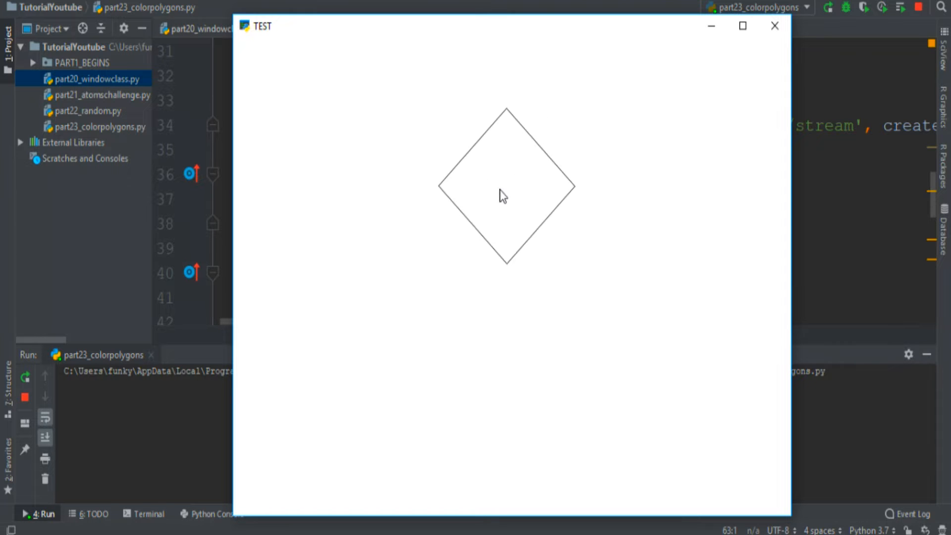
pyautogui.press('Escape')
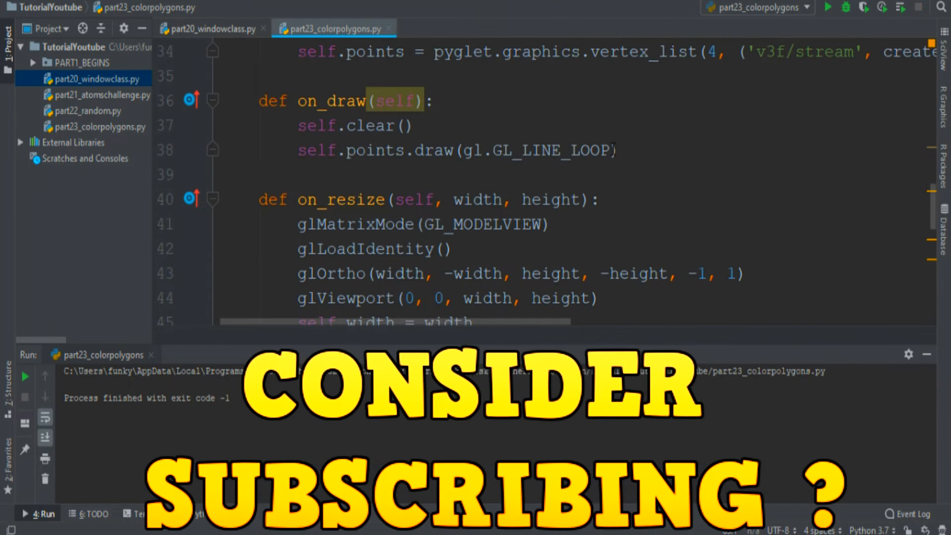
# Replace GL_LINE_LOOP with GL_TRIANGLE_FAN and rerun to get a solid black diamond.
pyautogui.moveTo(610, 150); pyautogui.dragTo(492, 150)
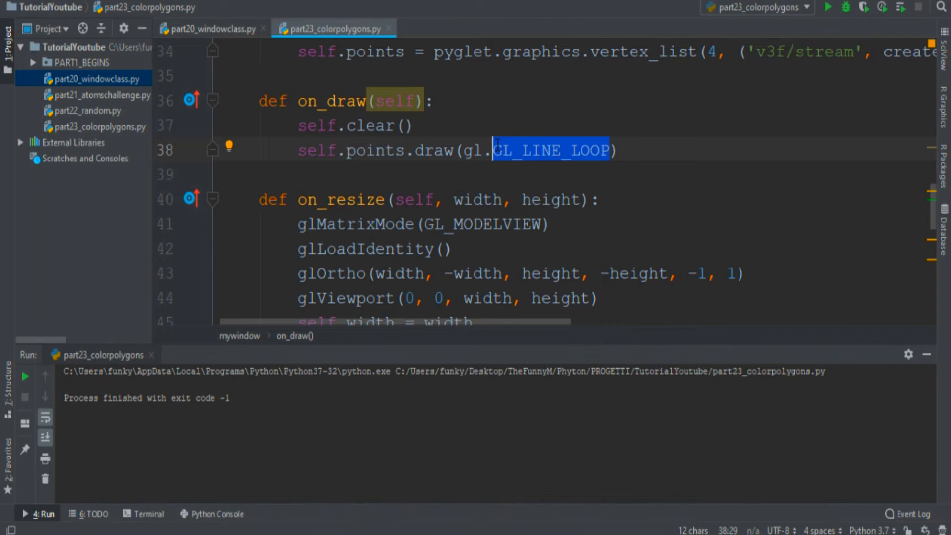
pyautogui.write('GL_TR')
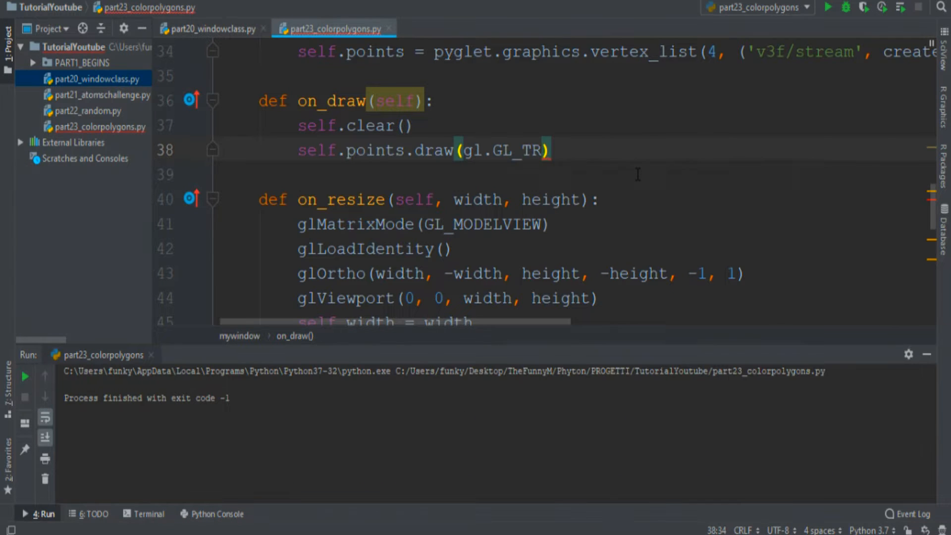
pyautogui.press('Tab')
pyautogui.click(828, 7)
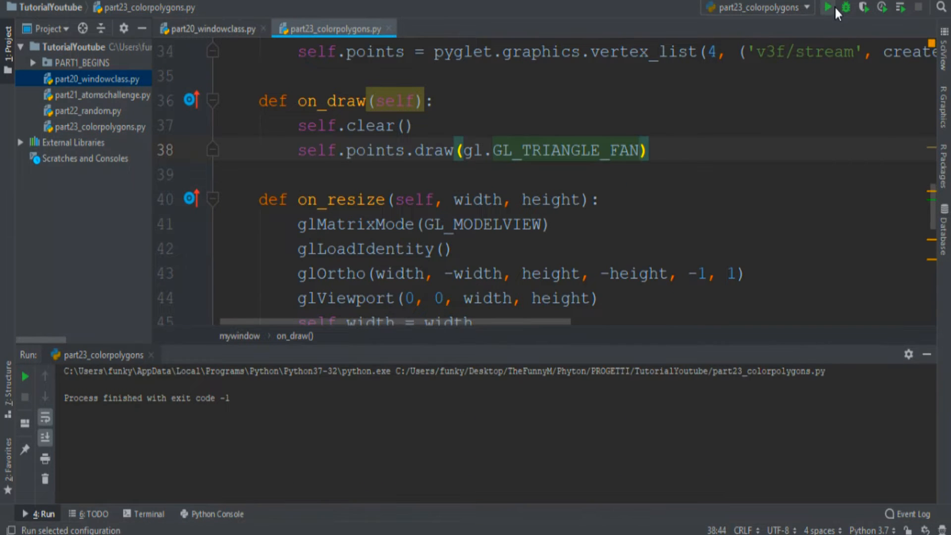
pyautogui.moveTo(397, 167); pyautogui.dragTo(412, 164)
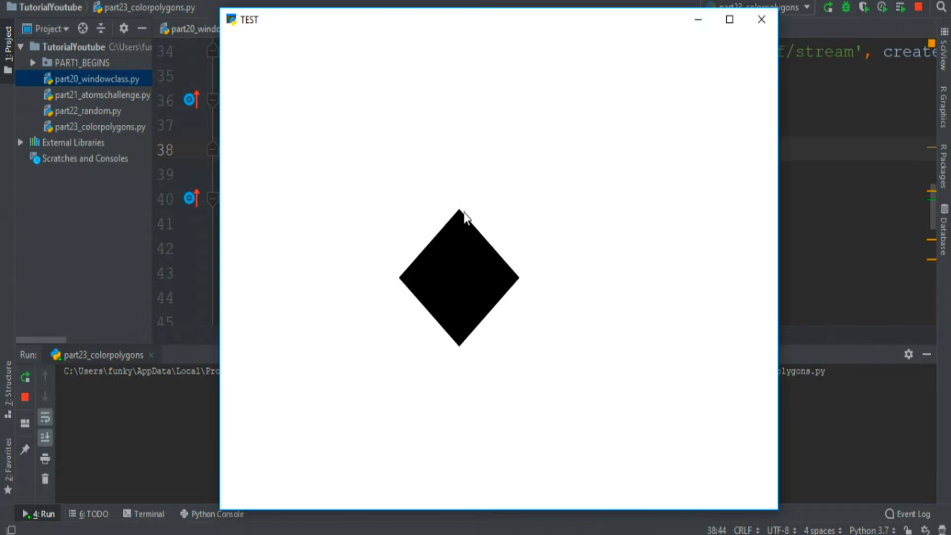
# Change the vertex count from 4 to 6 in vertex_list, createpolygons and colordata for a hexagon.
pyautogui.hotkey('ctrl', 'F2')
pyautogui.doubleClick(635, 204)
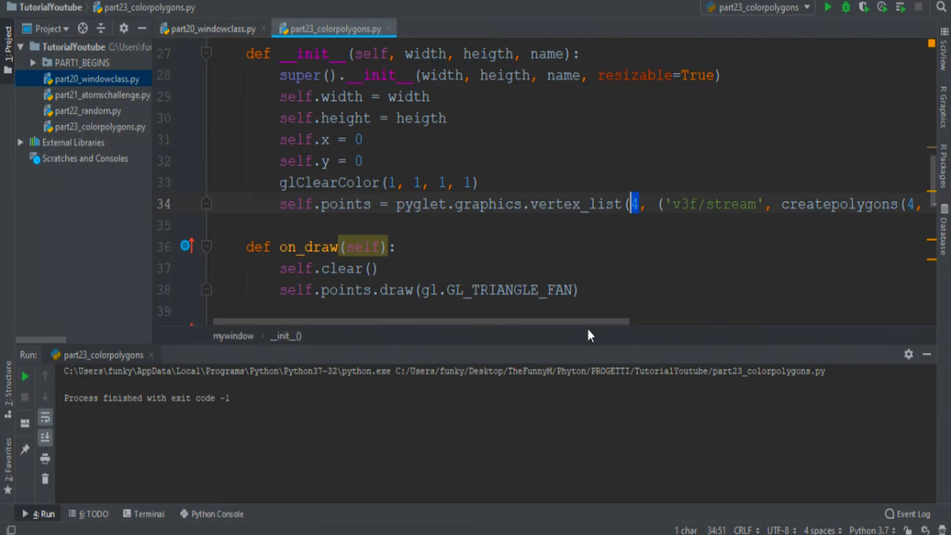
pyautogui.write('6')
pyautogui.moveTo(586, 321); pyautogui.dragTo(771, 321)
pyautogui.doubleClick(590, 205)
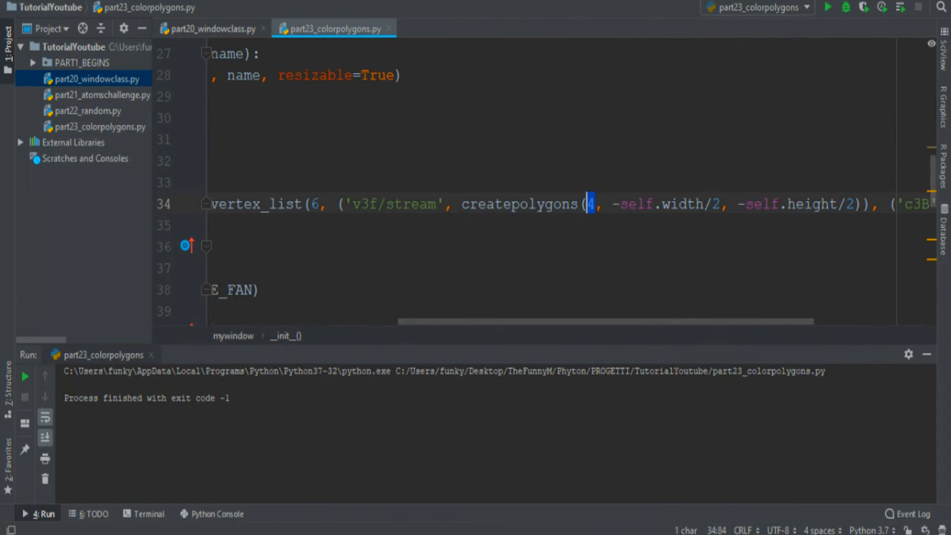
pyautogui.write('6')
pyautogui.moveTo(734, 320); pyautogui.dragTo(850, 317)
pyautogui.doubleClick(856, 204)
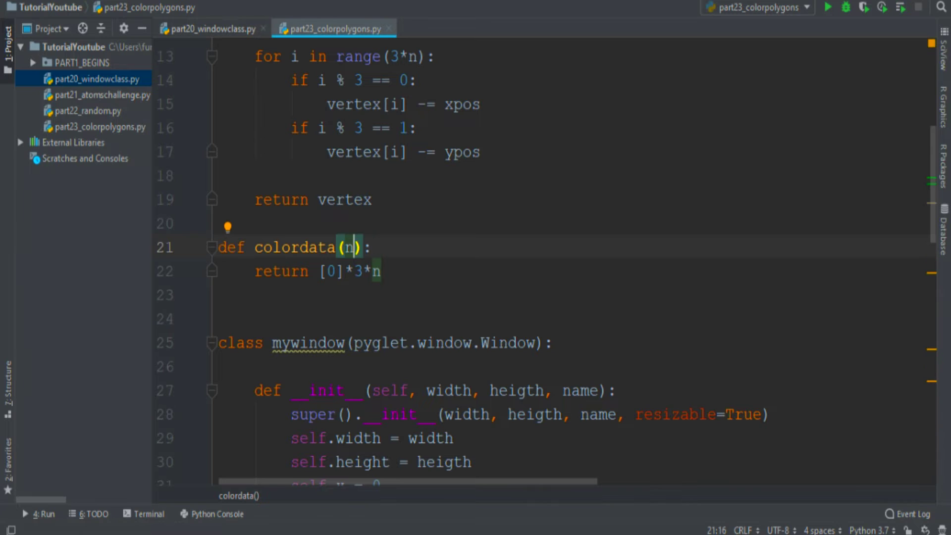
pyautogui.write(', color):')
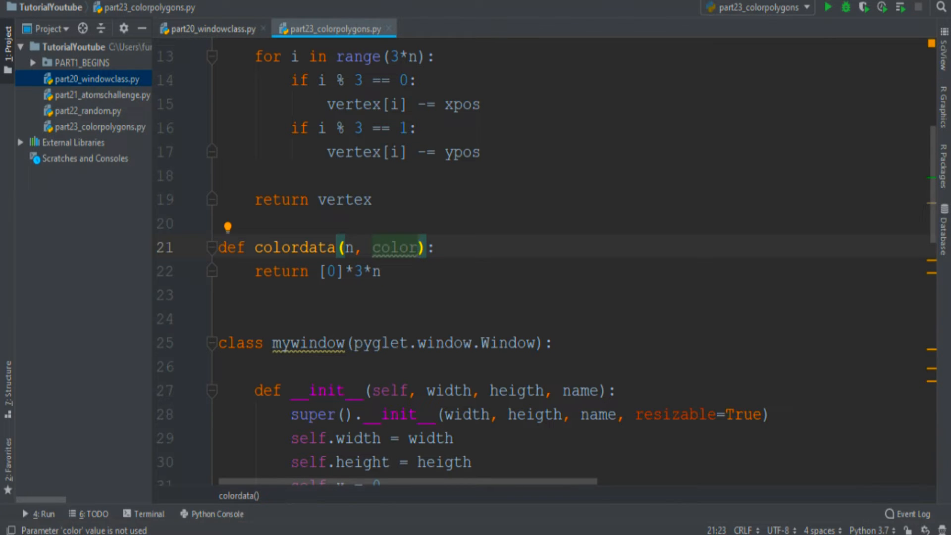
# Make colordata loop extending colorarray with color and return colorarray.
pyautogui.press('Return')
pyautogui.write('color')
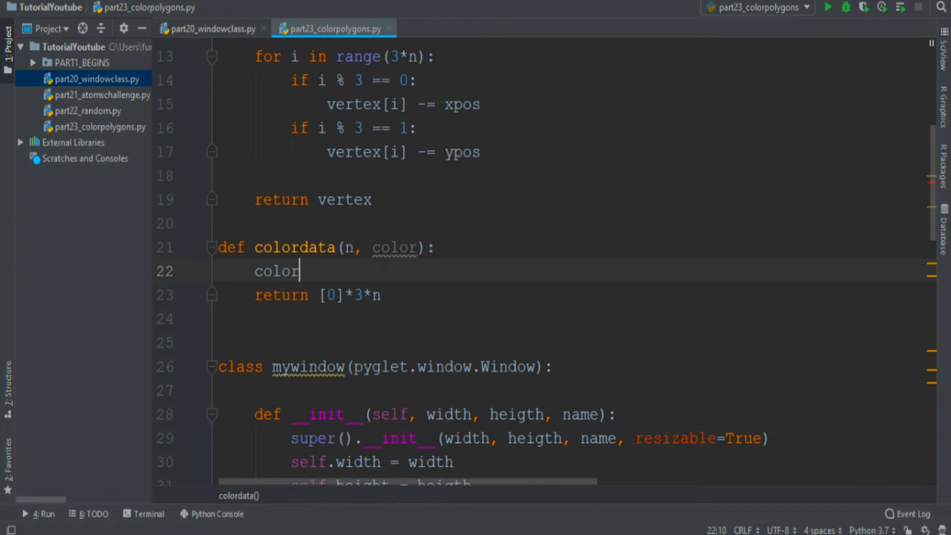
pyautogui.write('array = [')
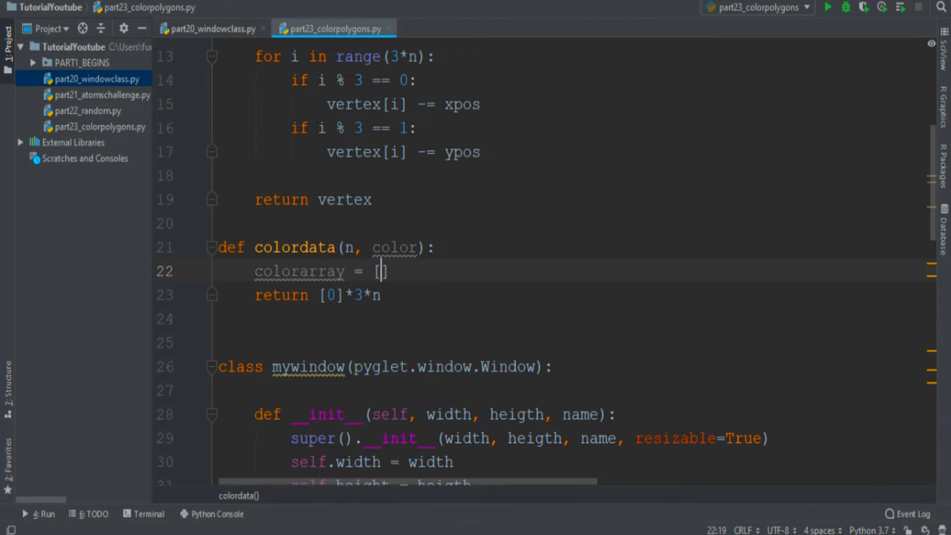
pyautogui.hotkey('shift', 'Return')
pyautogui.write('for ')
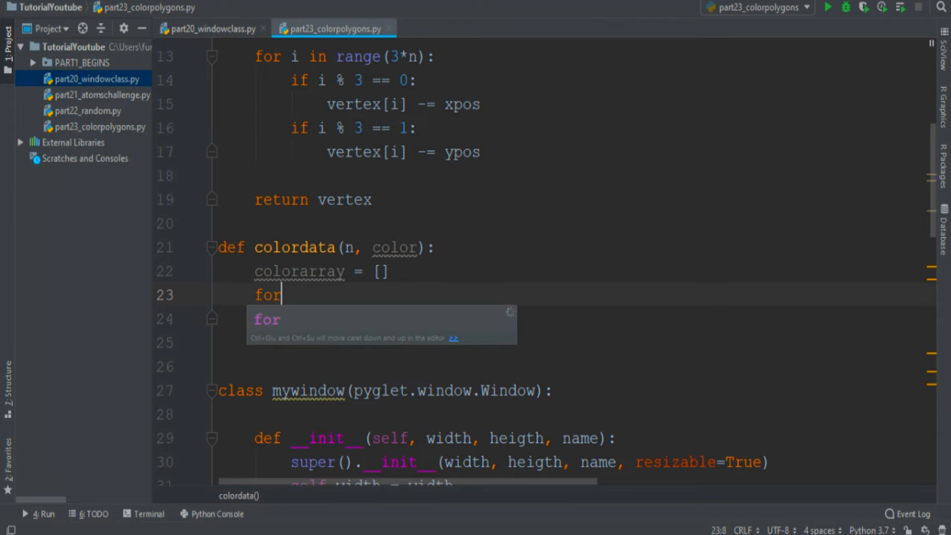
pyautogui.write('i in rang')
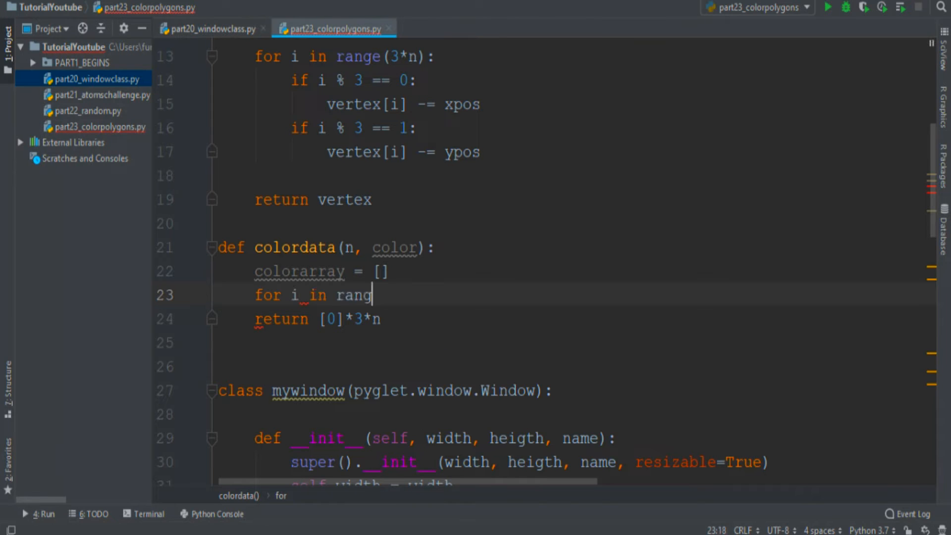
pyautogui.write('e(3*n):')
pyautogui.press('Return')
pyautogui.write('colorarray.')
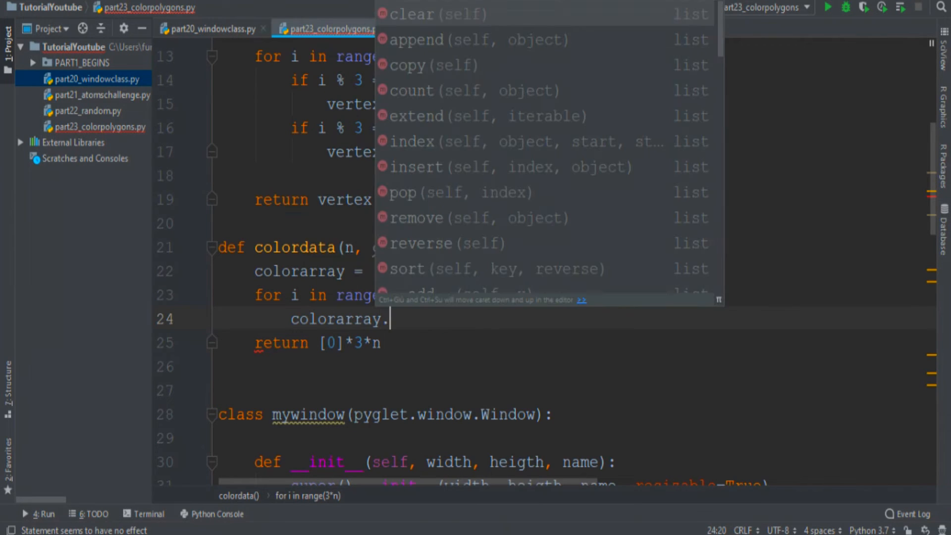
pyautogui.write('extend(colo')
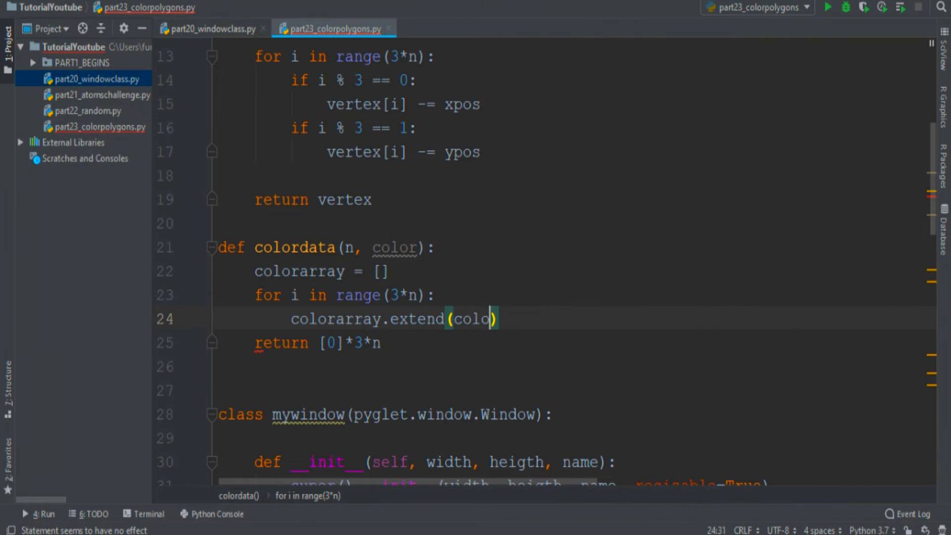
pyautogui.write('r')
pyautogui.press('Down')
pyautogui.hotkey('shift', 'End')
pyautogui.write('colorarray')
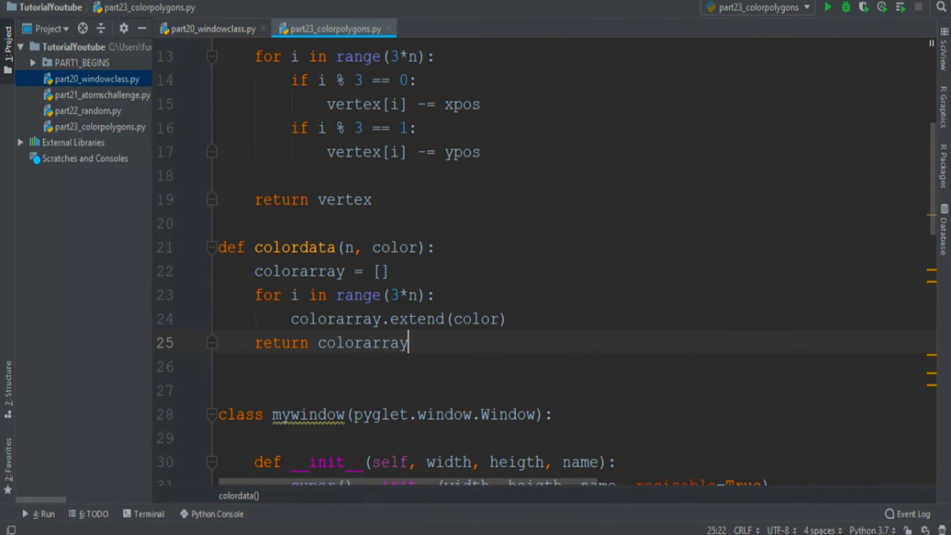
# Change range(3*n) to range(n) and run to draw a solid green hexagon.
pyautogui.doubleClick(394, 295)
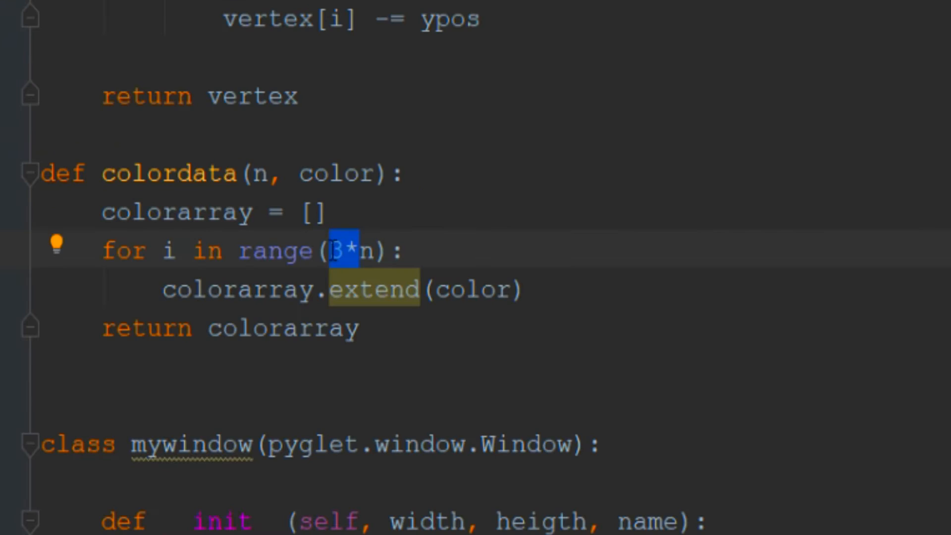
pyautogui.write('n')
pyautogui.hotkey('shift', 'F10')
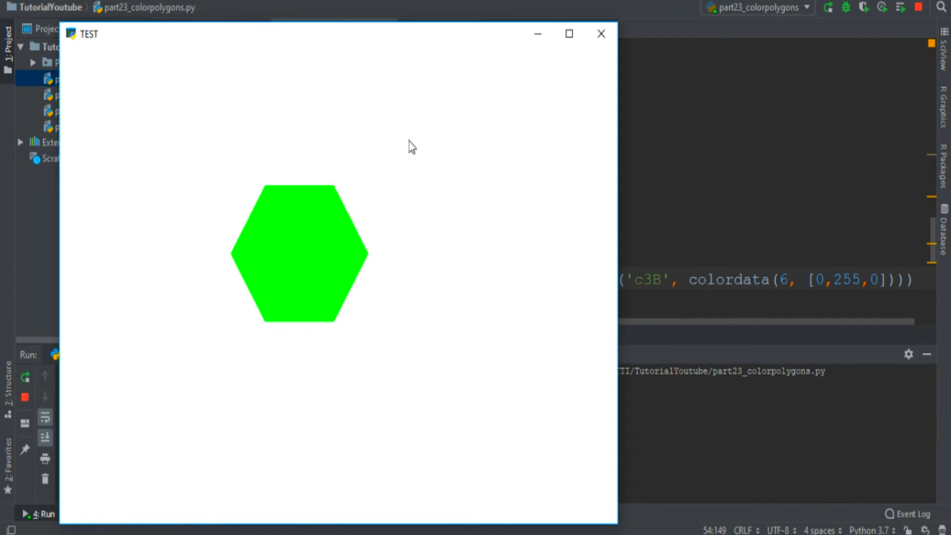
pyautogui.moveTo(244, 160); pyautogui.dragTo(403, 303)
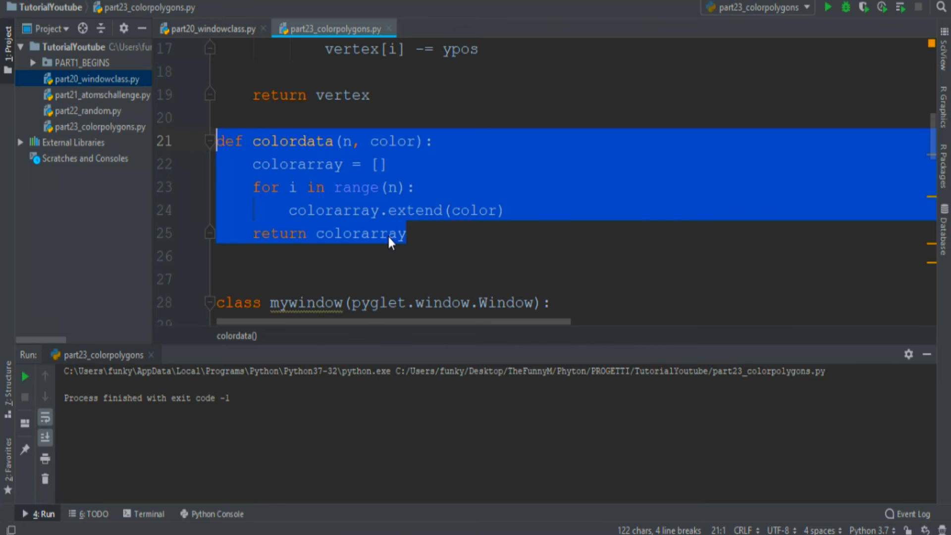
# Paste a copy of colordata, rename it colorrandom(n) and drop the color parameter.
pyautogui.press('Return')
pyautogui.press('Return')
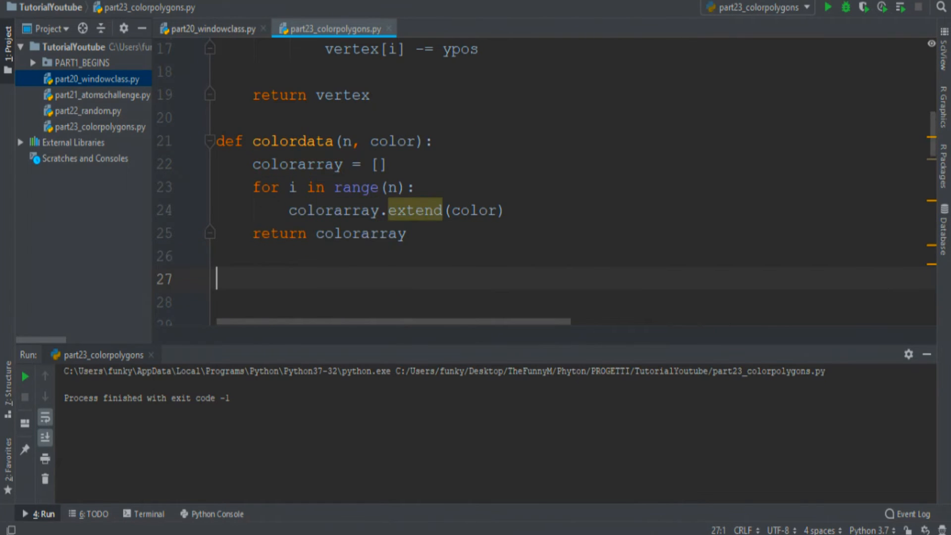
pyautogui.write('def colordata(n, color):     colorarray = []     for i in range(n):         colorarray.extend(color)     return colorarray')
pyautogui.scroll(-3, 498, 176)
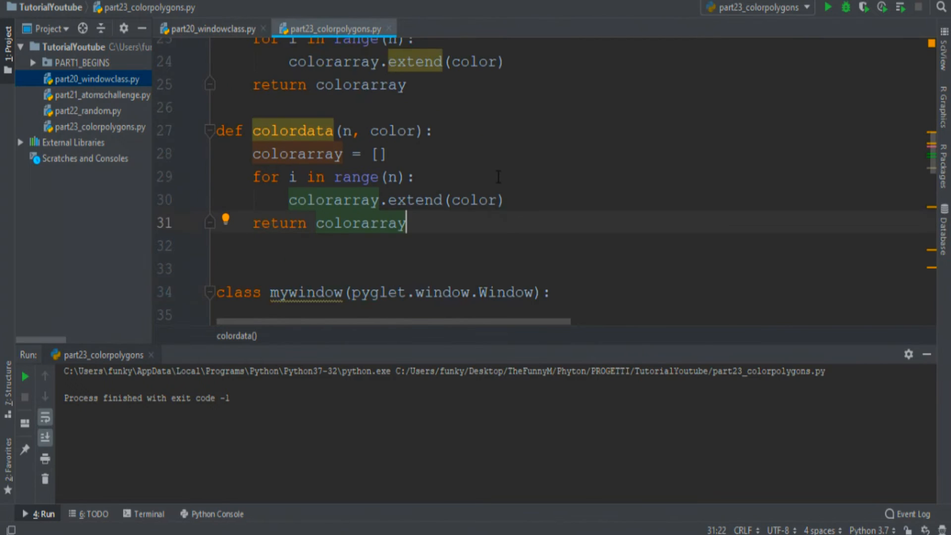
pyautogui.doubleClick(320, 131)
pyautogui.write('colorrandom')
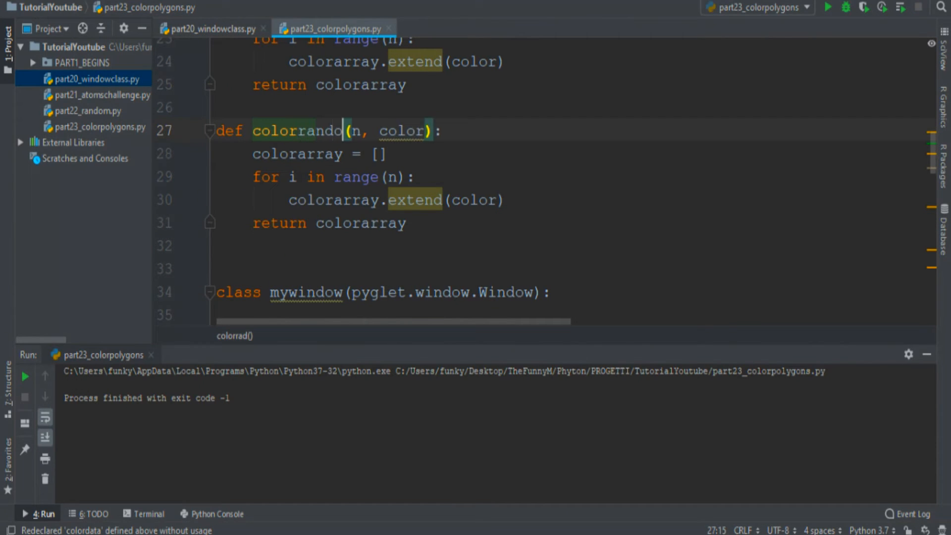
pyautogui.click(433, 131)
pyautogui.press('BackSpace')
pyautogui.press('BackSpace')
pyautogui.press('BackSpace')
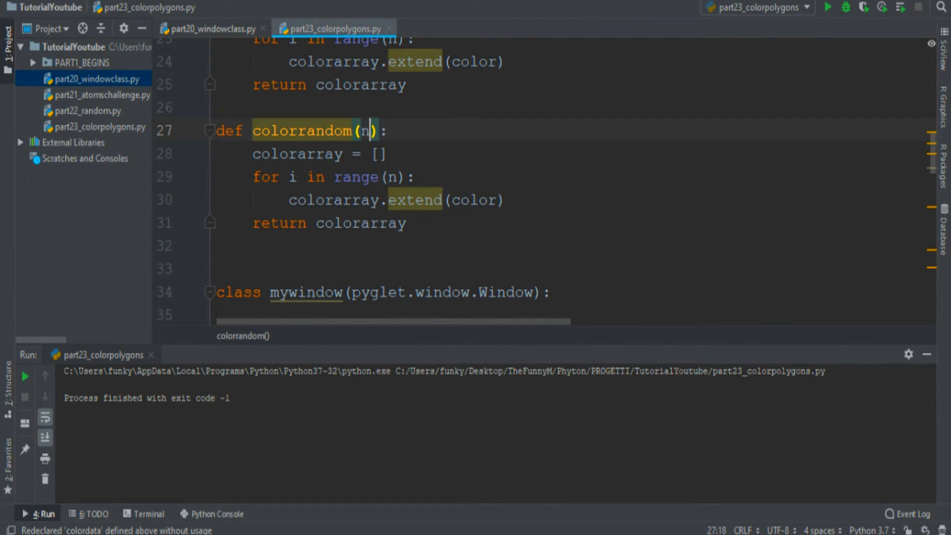
# Import random and extend colorarray with random.randint(0, 255) values in colorrandom.
pyautogui.hotkey('ctrl', 'Home')
pyautogui.click(320, 97)
pyautogui.press('End')
pyautogui.press('Return')
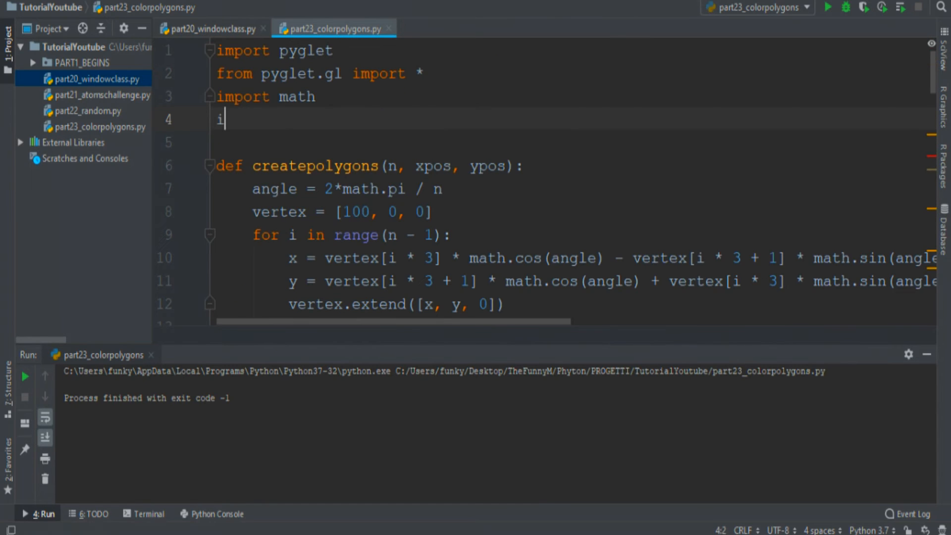
pyautogui.write('import rando')
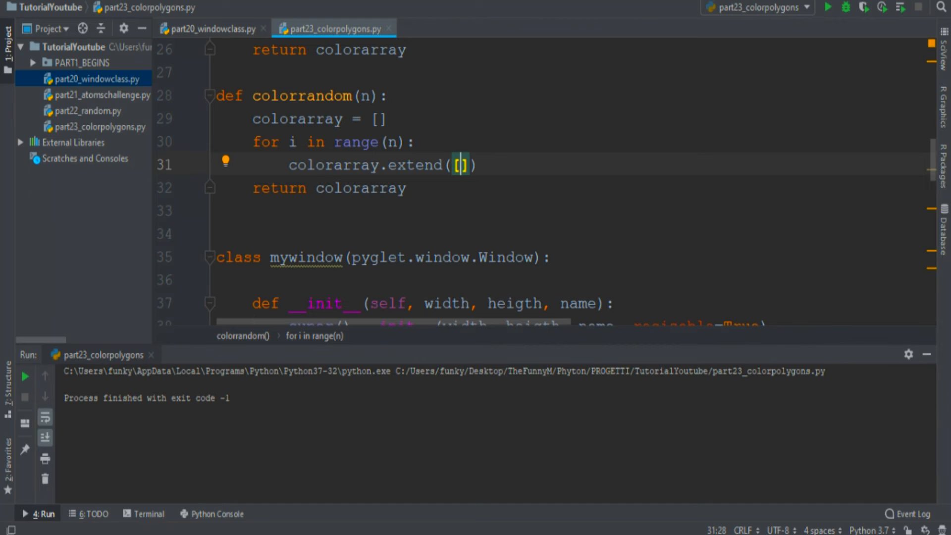
pyautogui.write('rand')
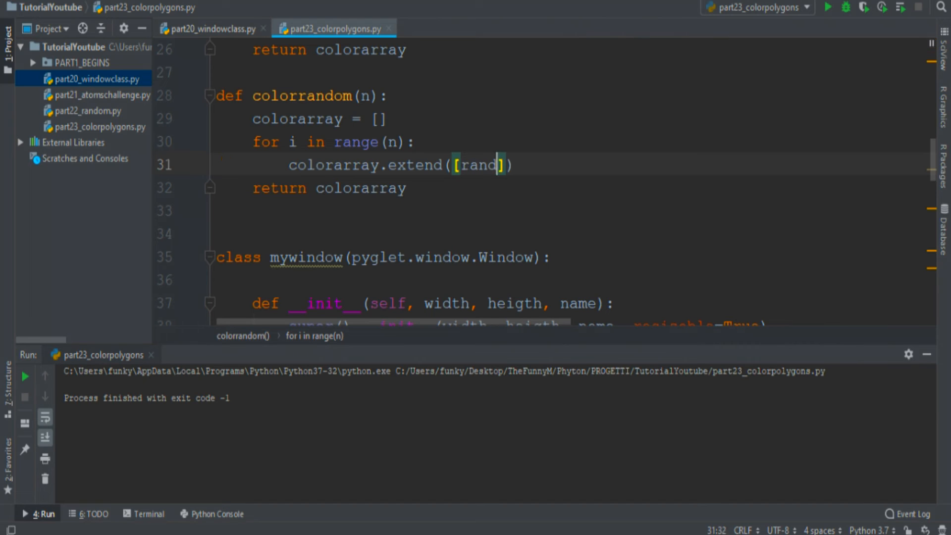
pyautogui.write('om.')
pyautogui.press('BackSpace')
pyautogui.press('BackSpace')
pyautogui.write('m.')
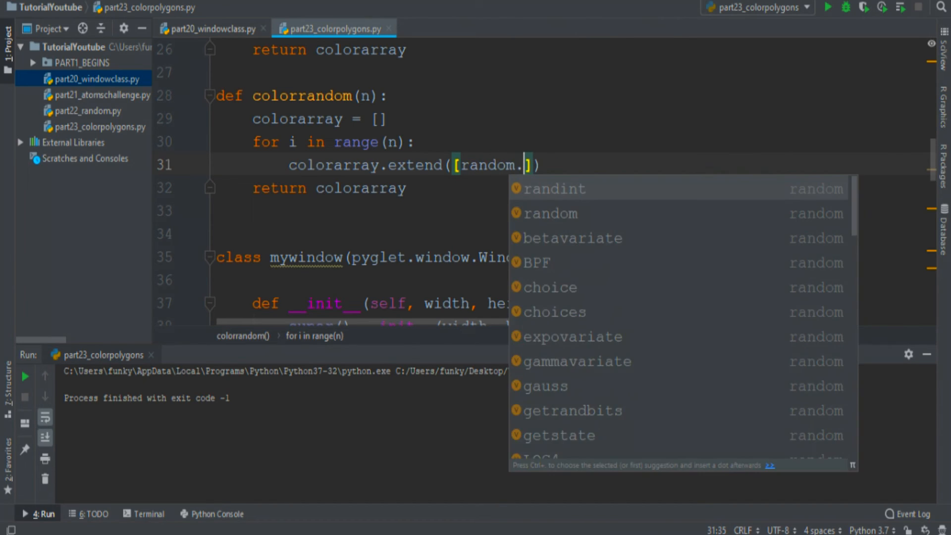
pyautogui.write('randint(')
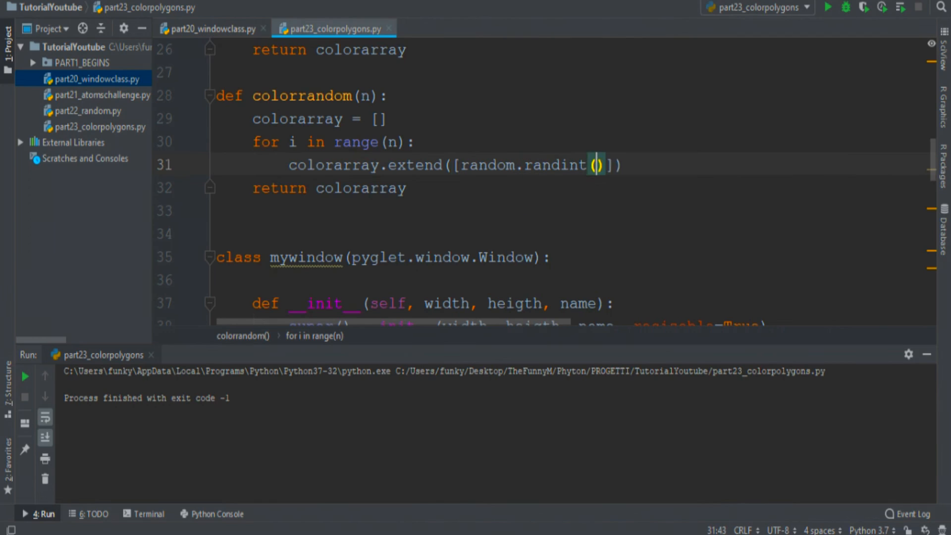
pyautogui.write('0, 2')
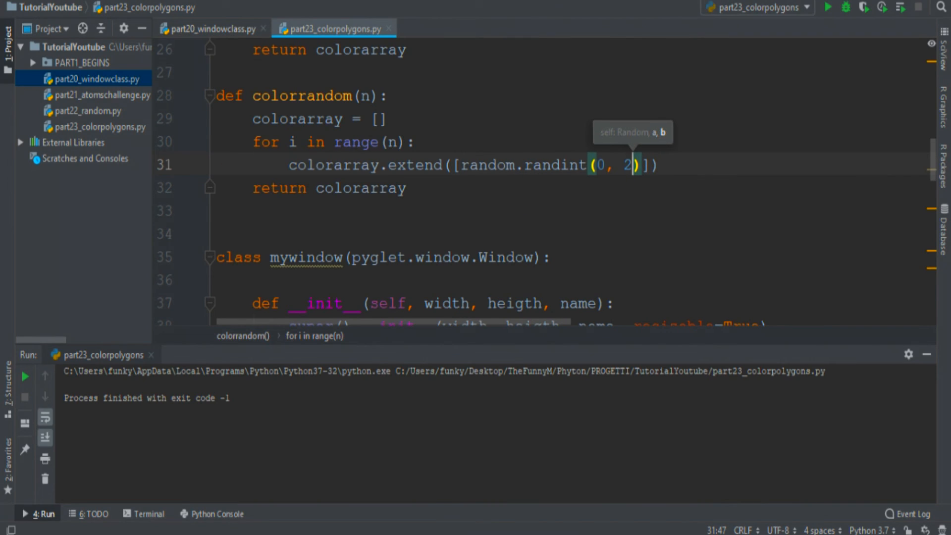
pyautogui.write('55')
pyautogui.press('Right')
pyautogui.write(', ')
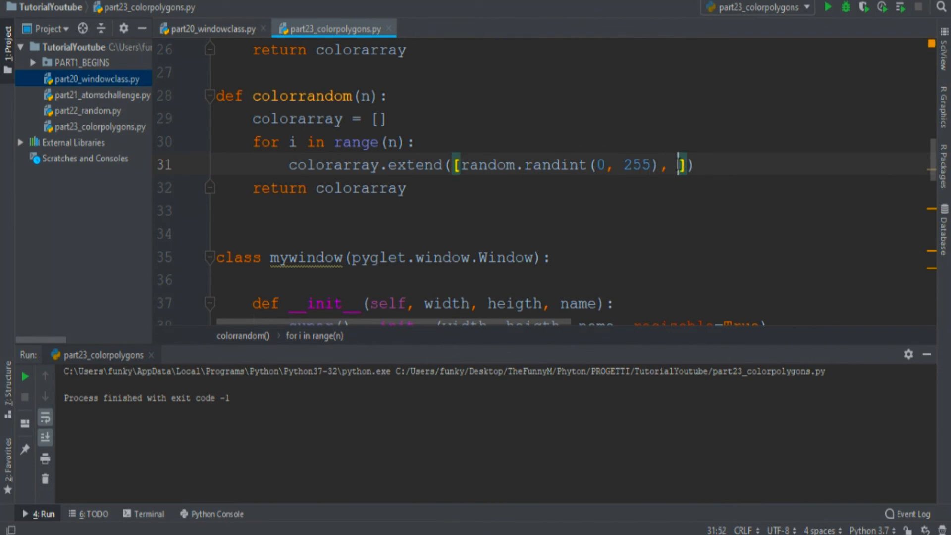
pyautogui.write('random.randint(0, 255), random.randint(0, 255)')
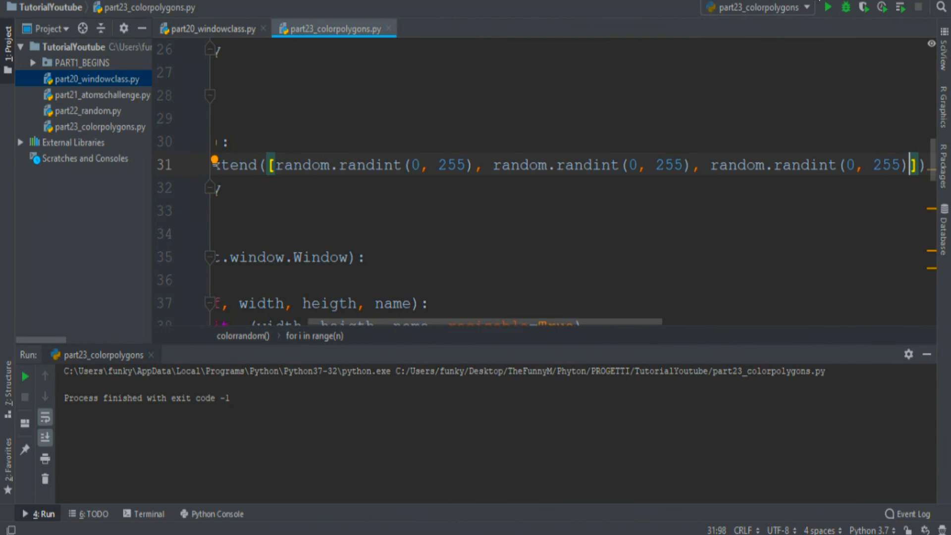